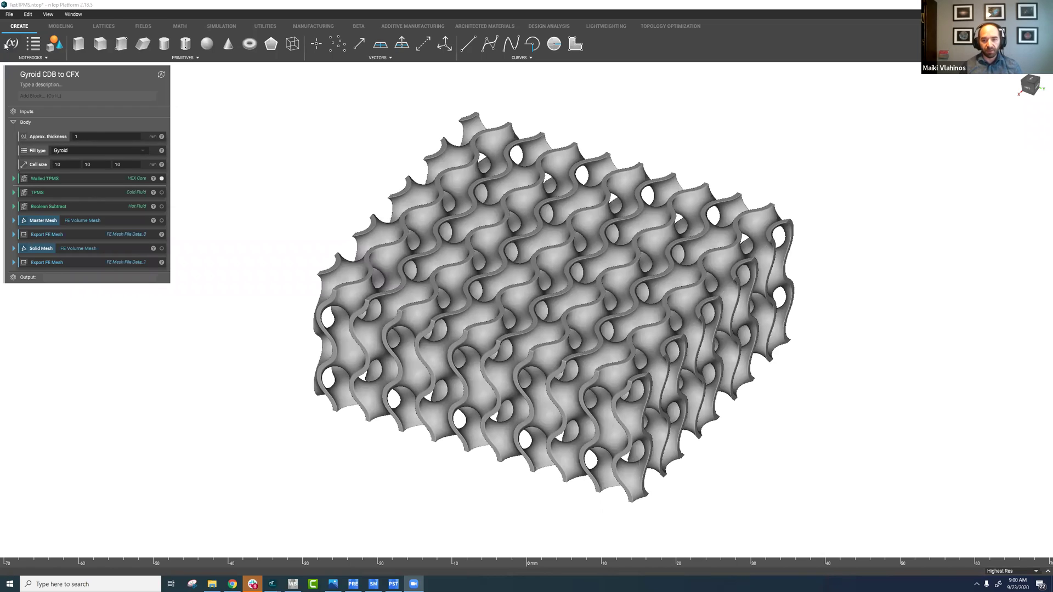
- Display the TPMS cold-fluid gyroid body alone, hiding the Walled TPMS wall and Hot Fluid body
left_click(142, 182)
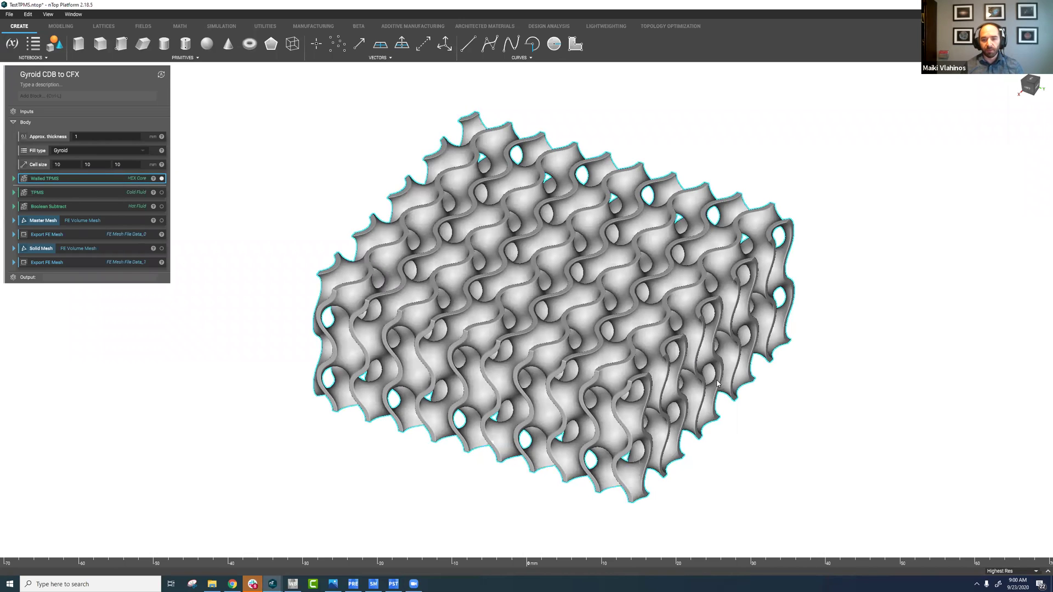
right_click_drag(718, 384, 707, 351)
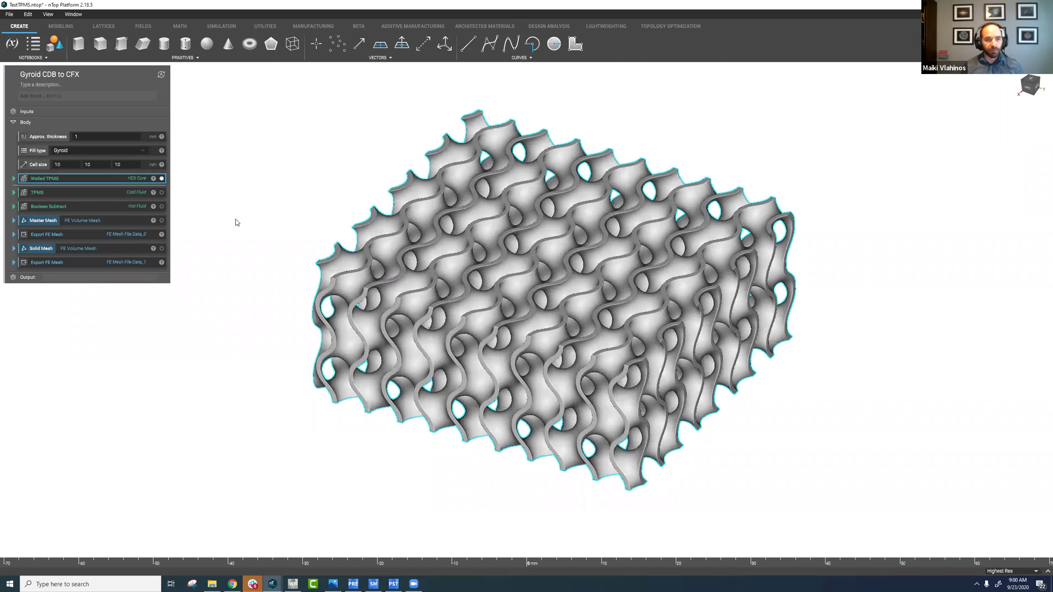
left_click(161, 206)
left_click(162, 192)
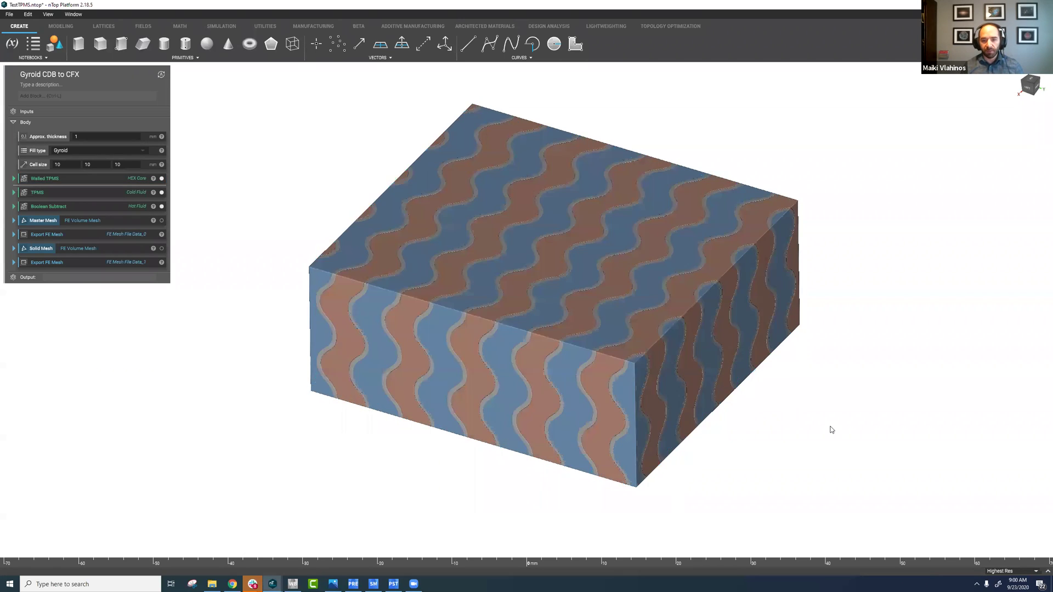
mouse_move(830, 435)
right_mouse_down()
mouse_move(830, 445)
mouse_move(830, 426)
right_mouse_up()
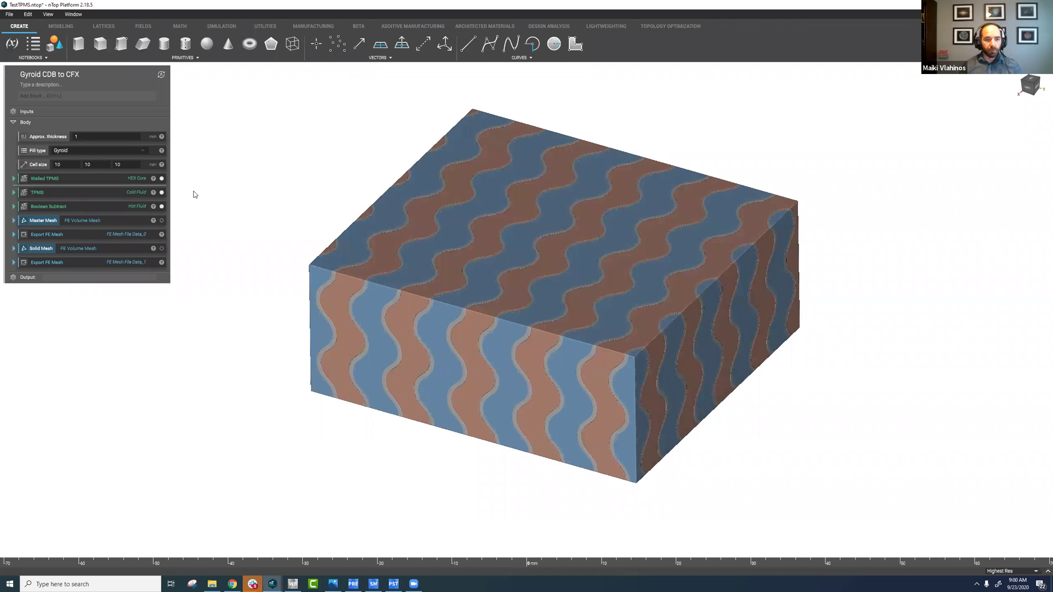
left_click(162, 178)
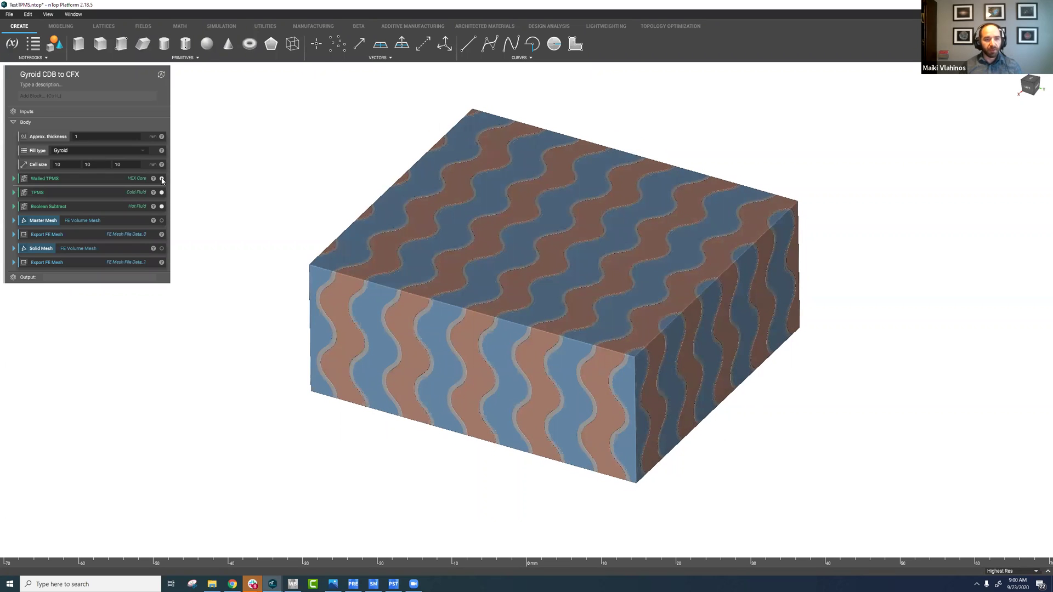
left_click(162, 207)
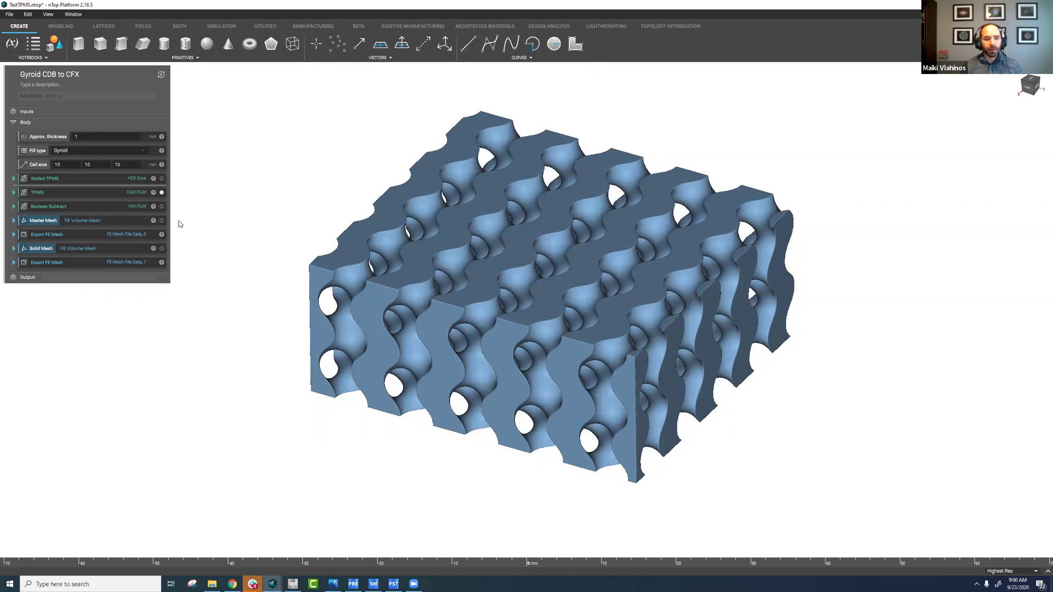
- Show the Master Mesh and list the Export FE Mesh boundary sets with Front Inlet selected
left_click(161, 221)
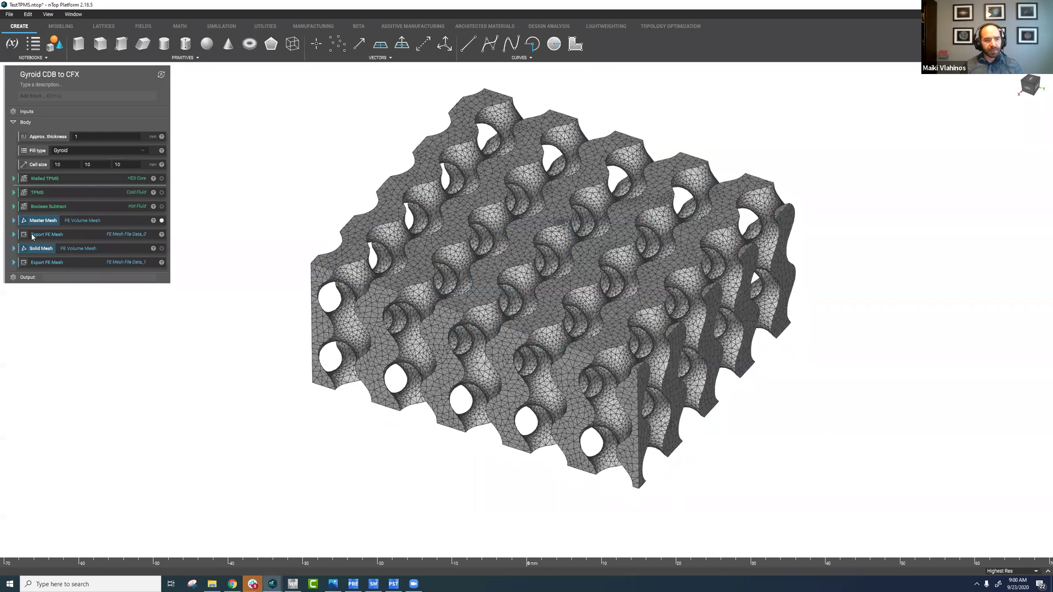
left_click(14, 234)
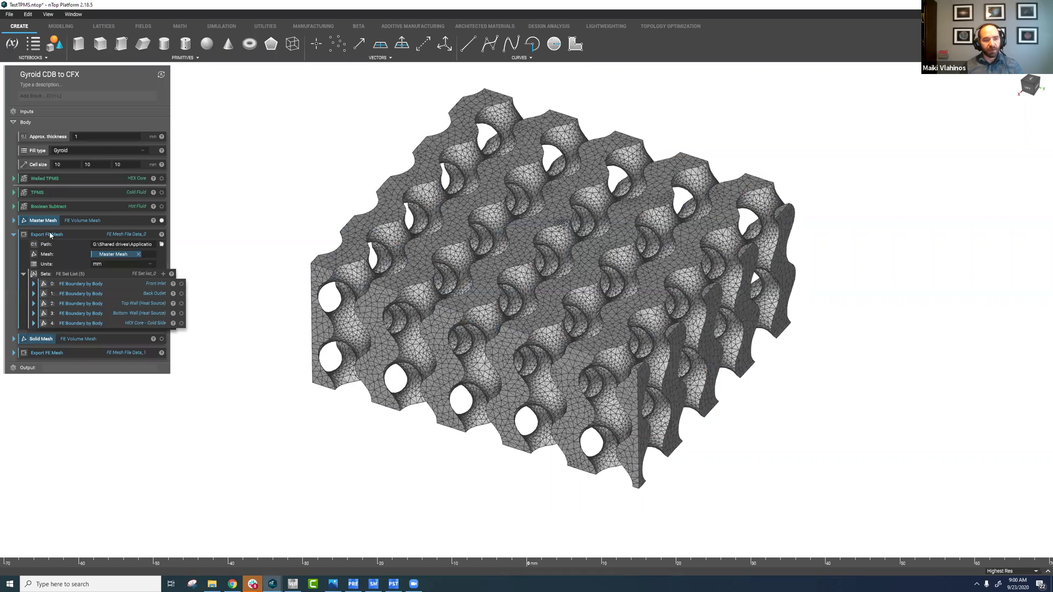
left_click(106, 283)
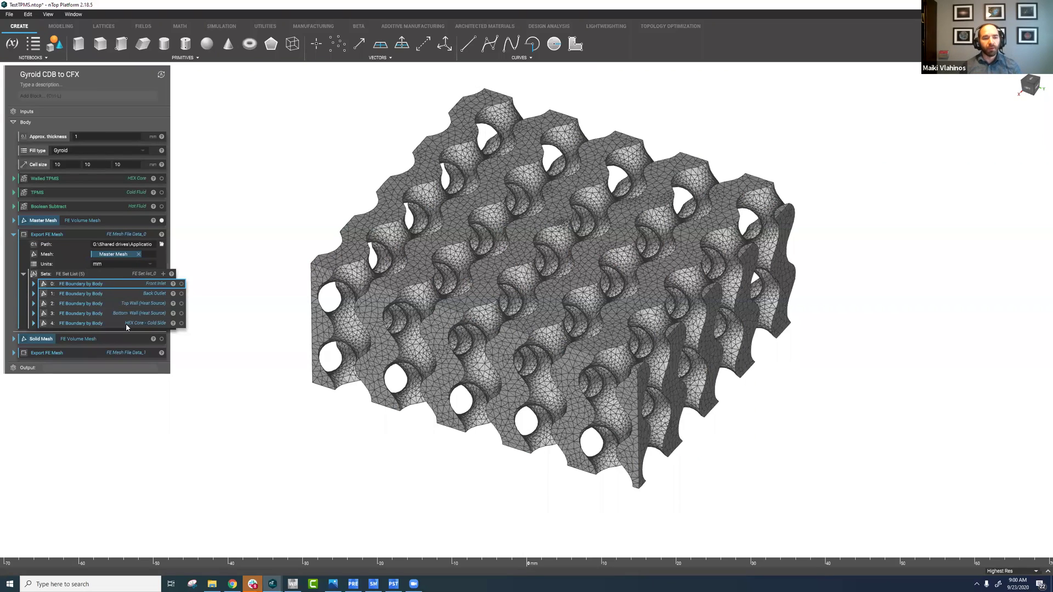
- View Front Inlet, Back Outlet, Top and Bottom Wall nodes alone, then restore the Master Mesh
left_click(181, 284)
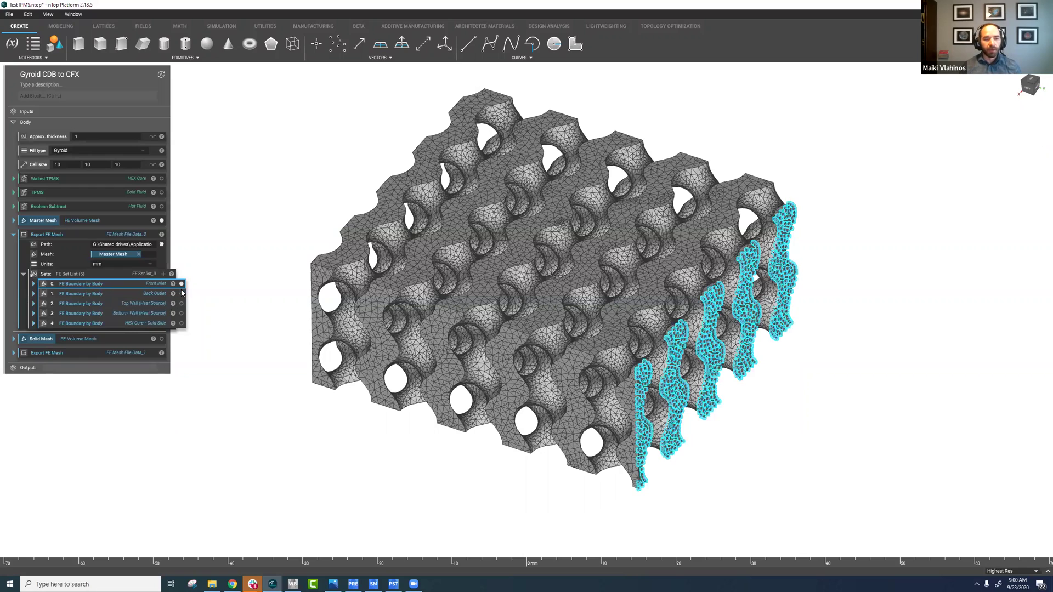
left_click(182, 293)
left_click(181, 314)
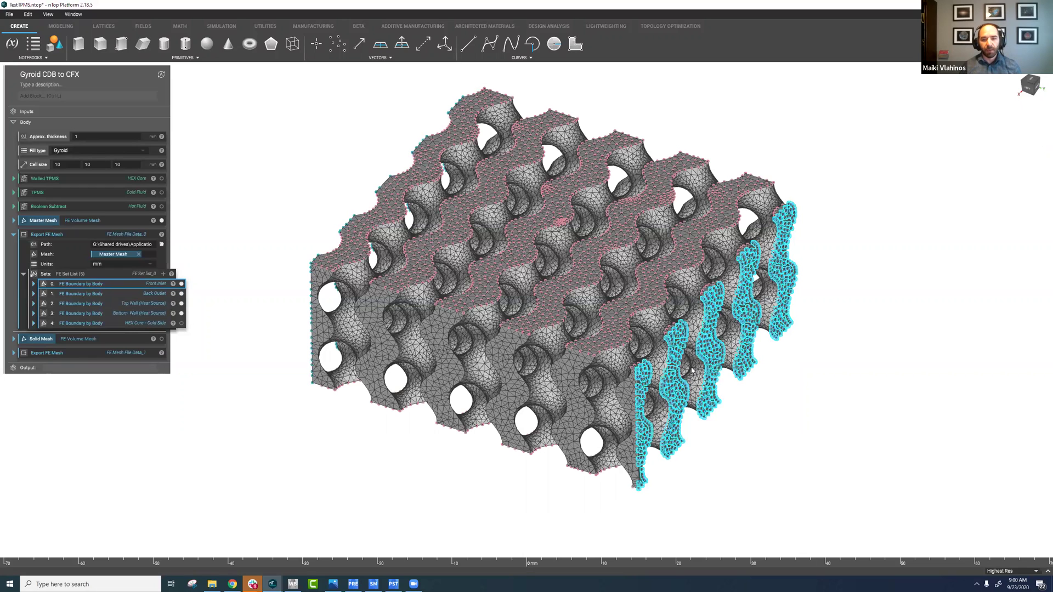
left_click(162, 220)
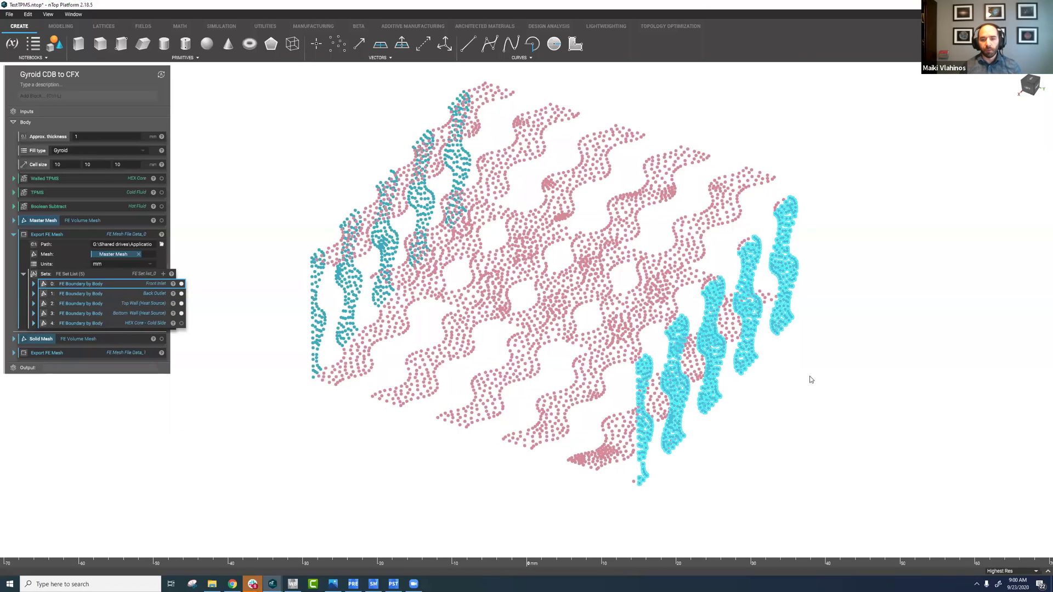
right_click_drag(812, 373, 752, 314)
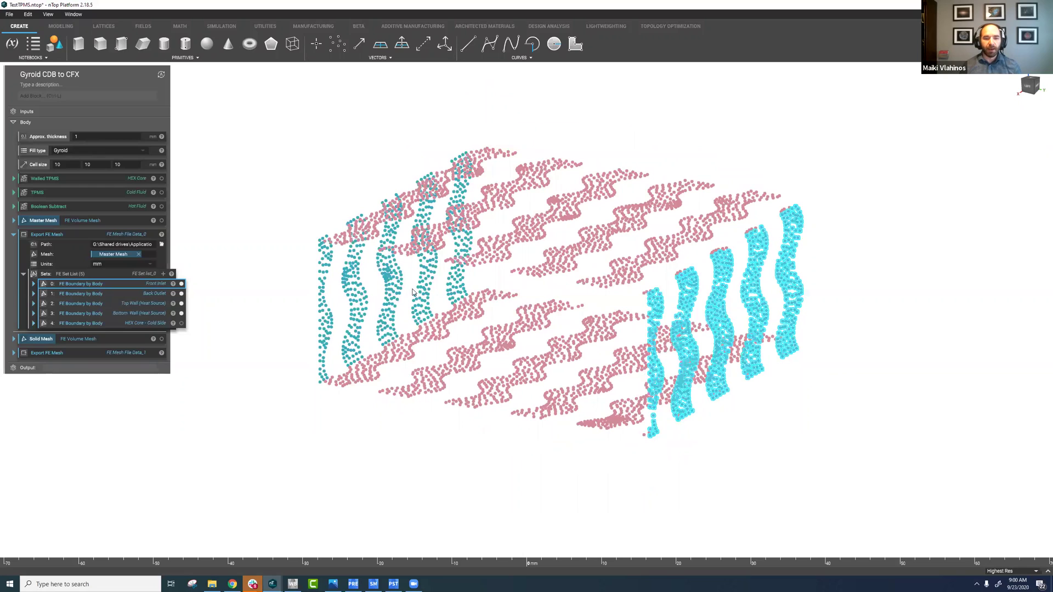
left_click(245, 319)
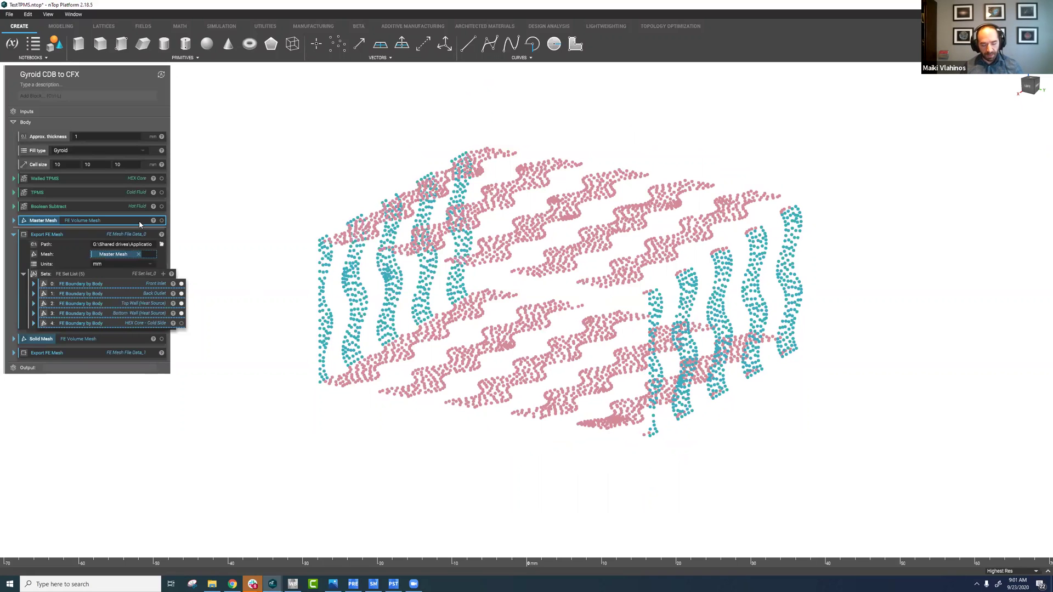
left_click(162, 220)
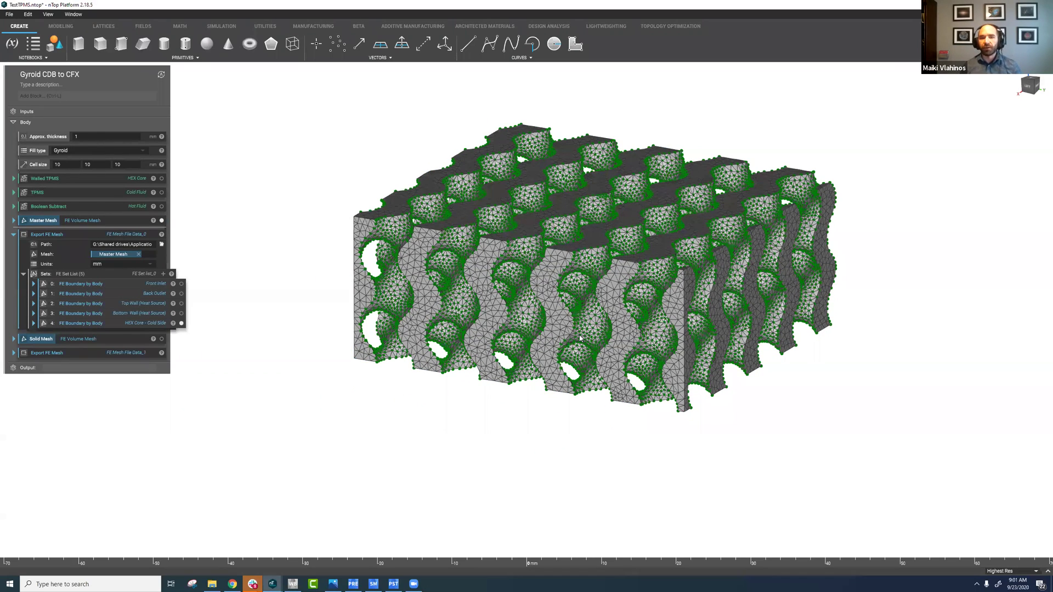
- Zoom into the master volume mesh to inspect its elements, then zoom back out
scroll(580, 337, "up", 5)
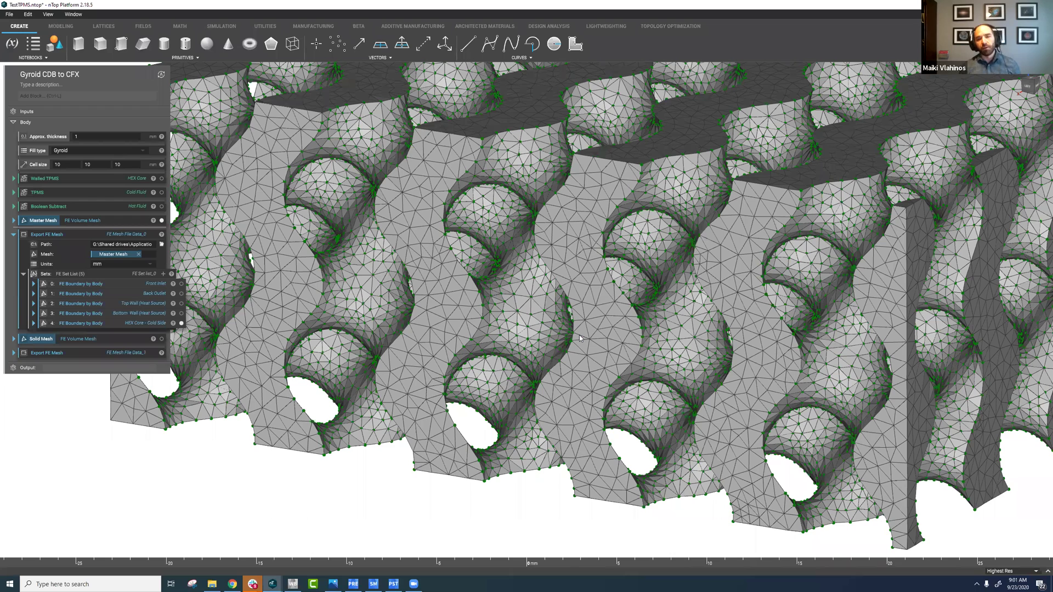
scroll(579, 337, "up", 1)
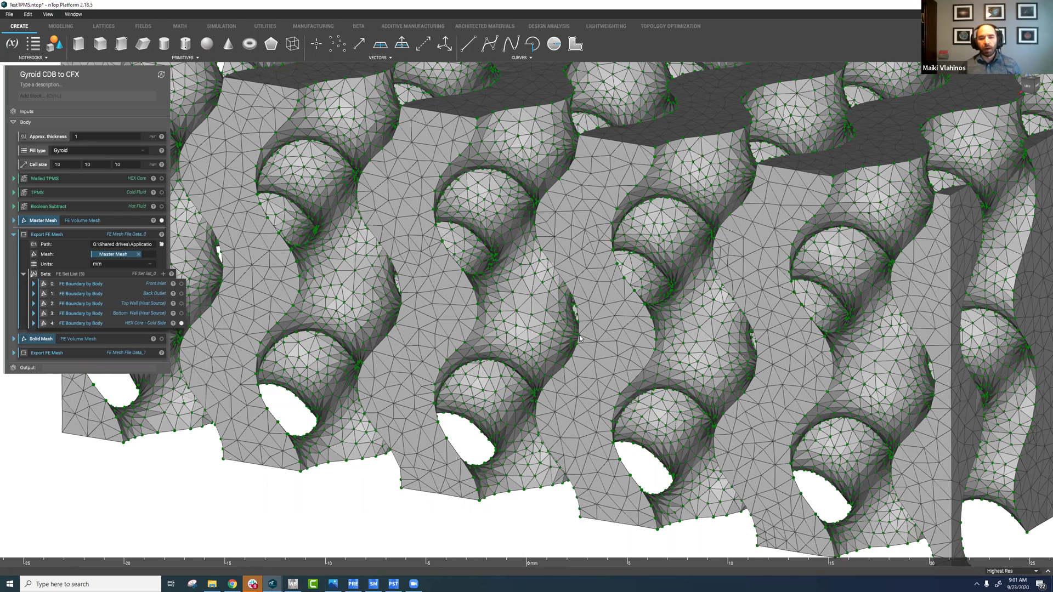
scroll(579, 337, "down", 2)
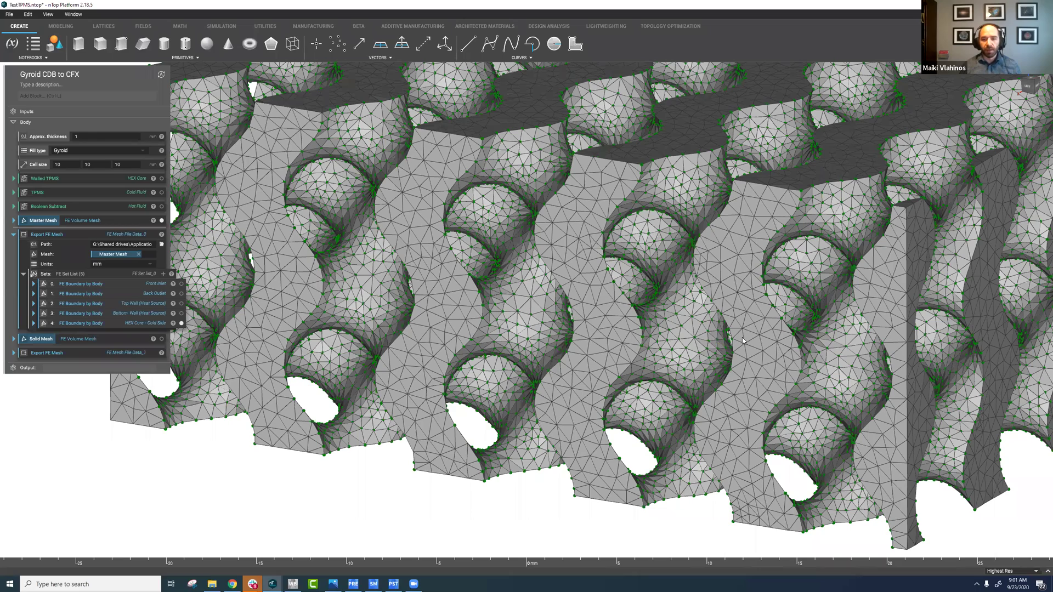
scroll(749, 337, "down", 1)
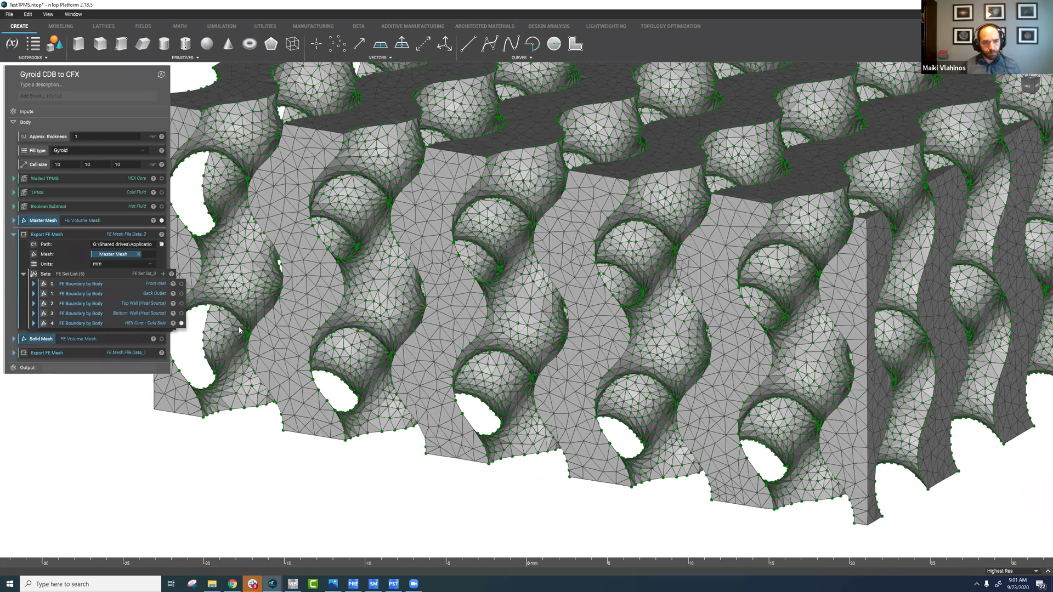
scroll(190, 328, "down", 3)
- Hide the HEX Core : Cold Side boundary and collapse the boundary sets list
left_click(181, 324)
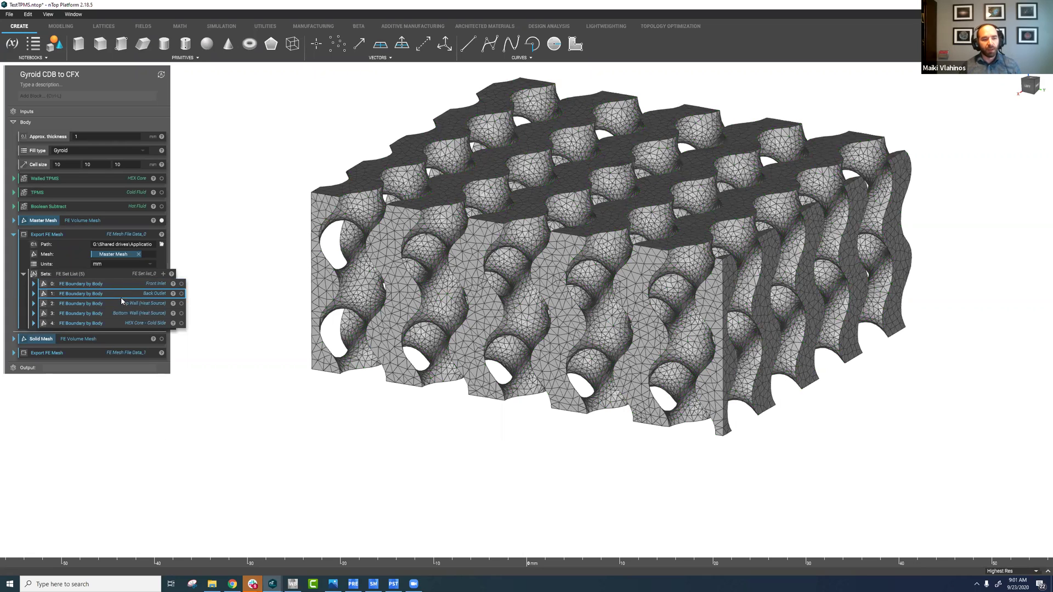
left_click(22, 276)
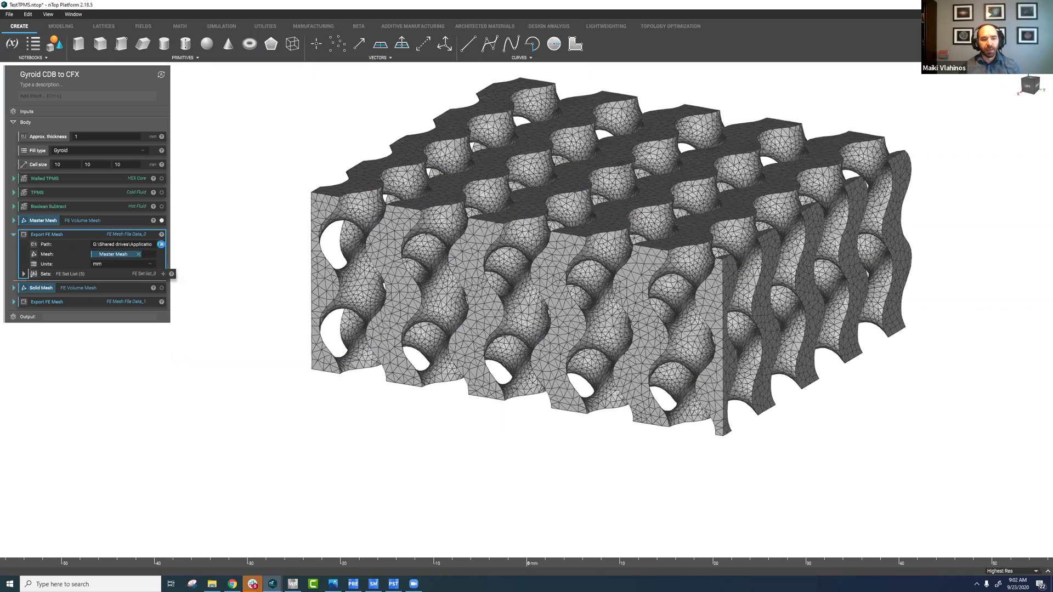
- Pick ANSYS Mechanical (*.cdb) as export type, cancel, and switch to the GyroidTest Workbench project
left_click(354, 360)
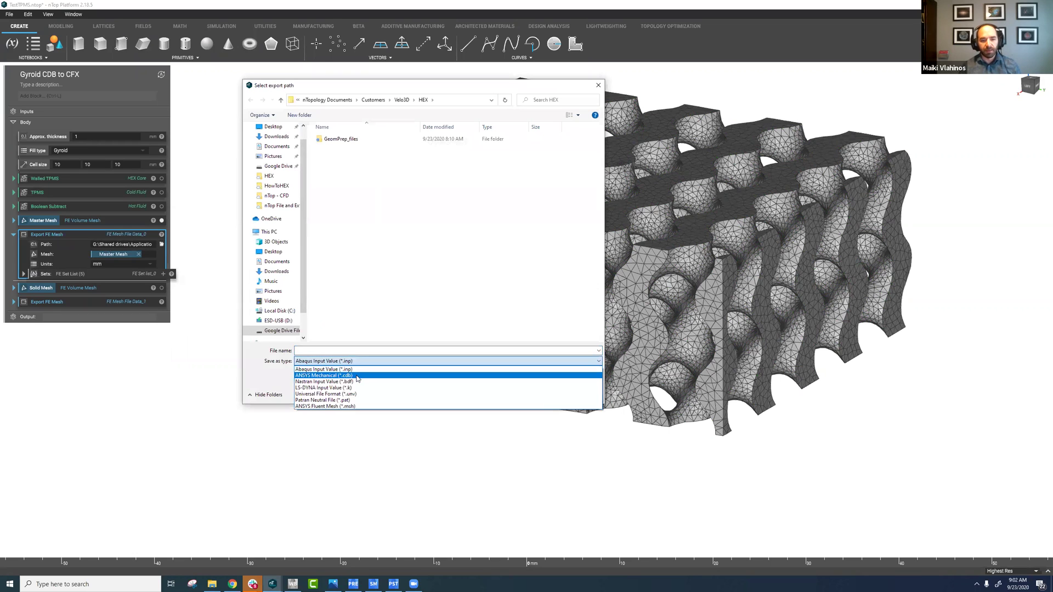
left_click(357, 376)
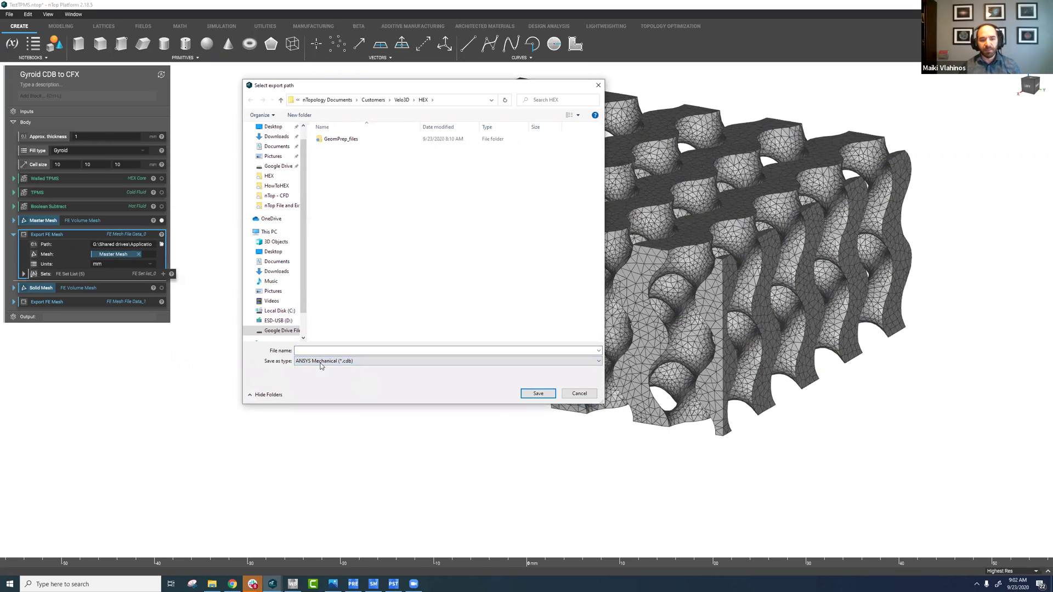
left_click(579, 396)
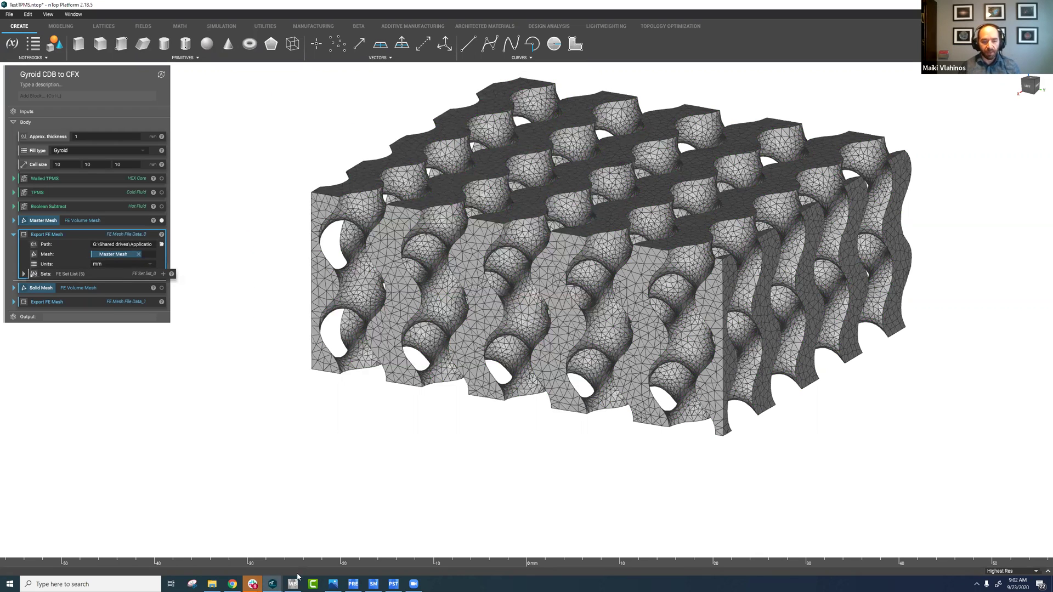
mouse_move(294, 582)
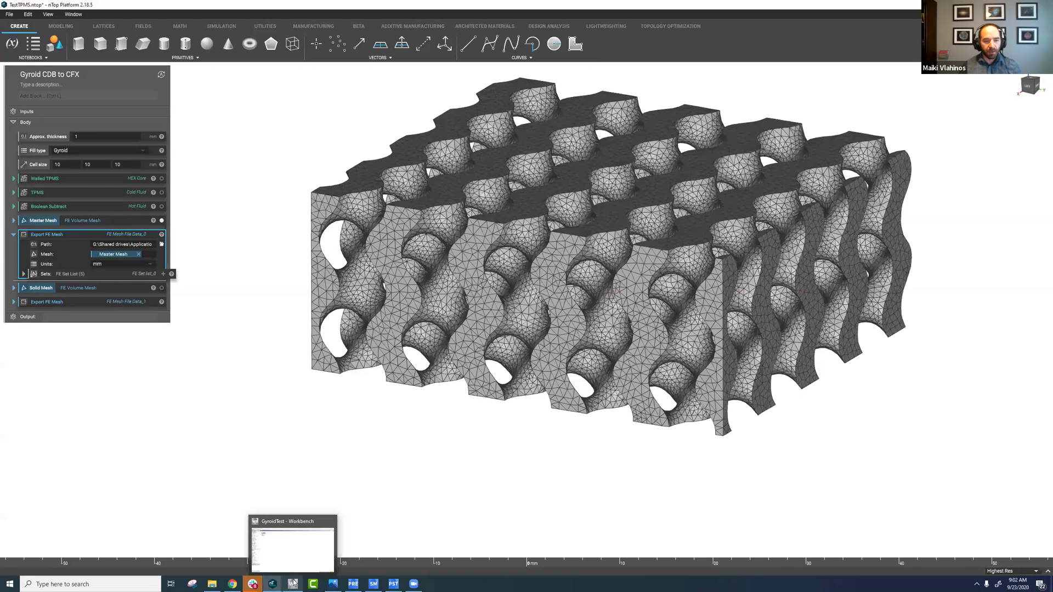
left_click(299, 559)
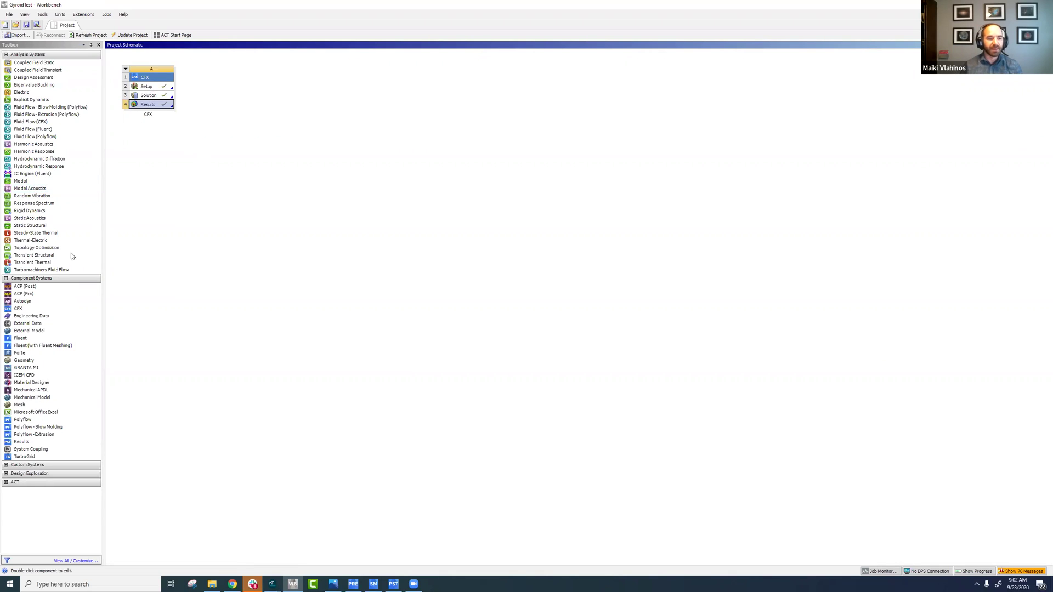
- Add a second CFX system B to the project schematic and return to CFX-Pre
left_click_drag(37, 307, 146, 189)
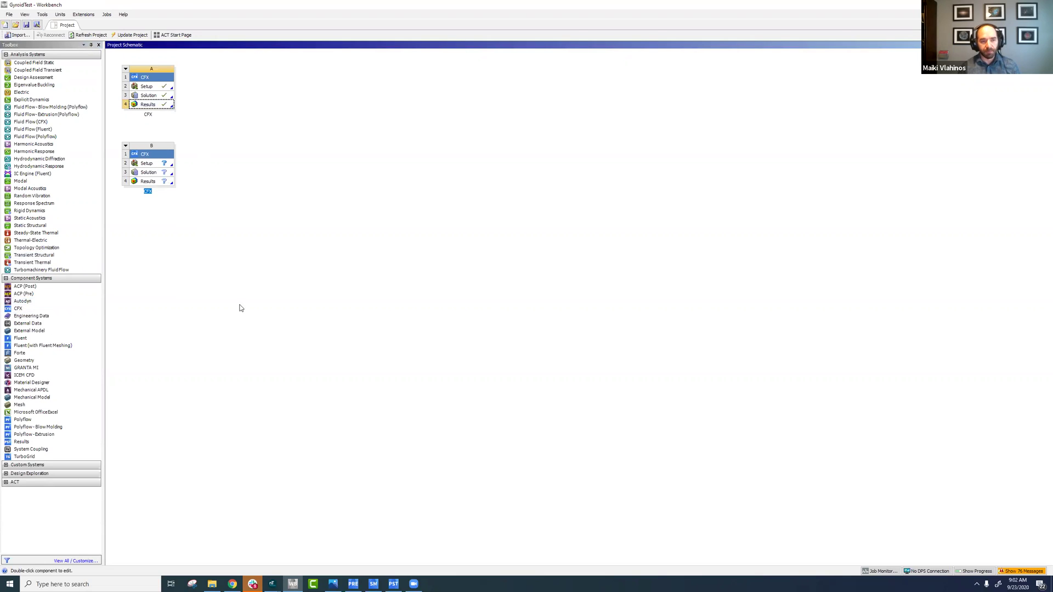
left_click(157, 89)
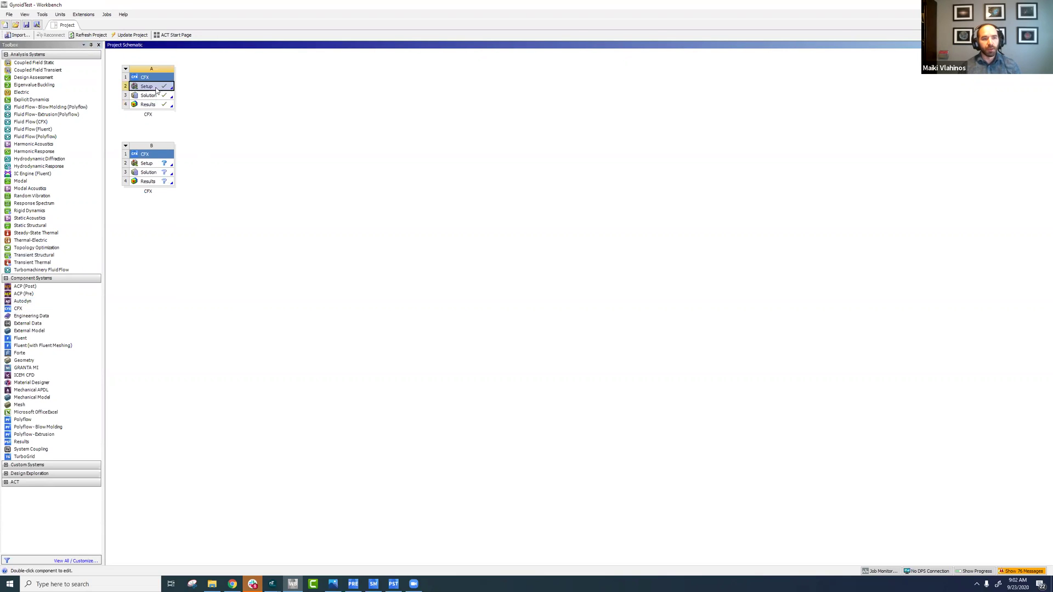
left_click(353, 584)
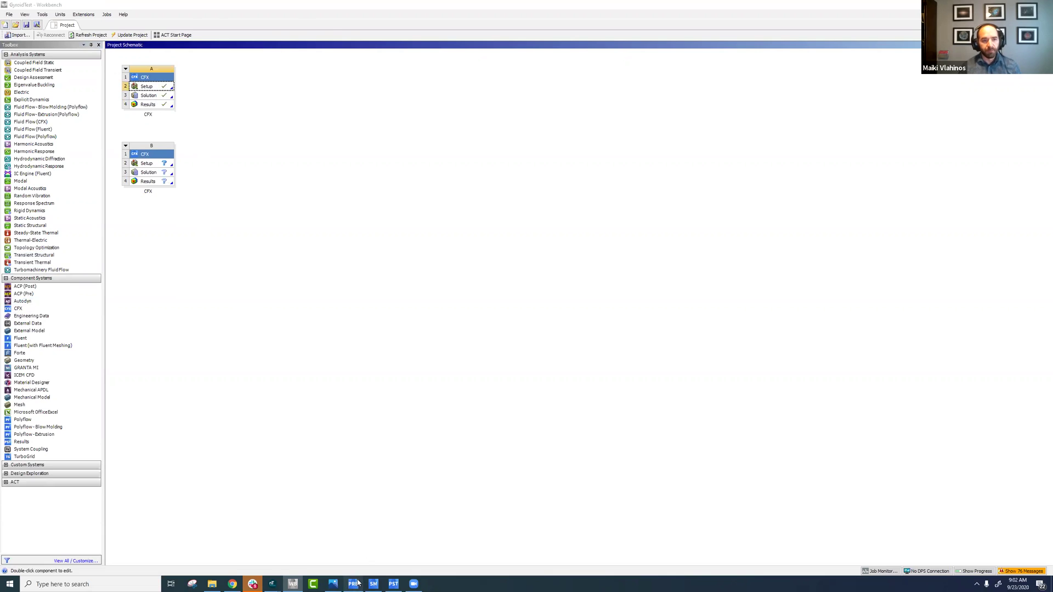
- Cancel the File > Import > Mesh dialog without importing, then start inserting a new boundary
left_click(7, 14)
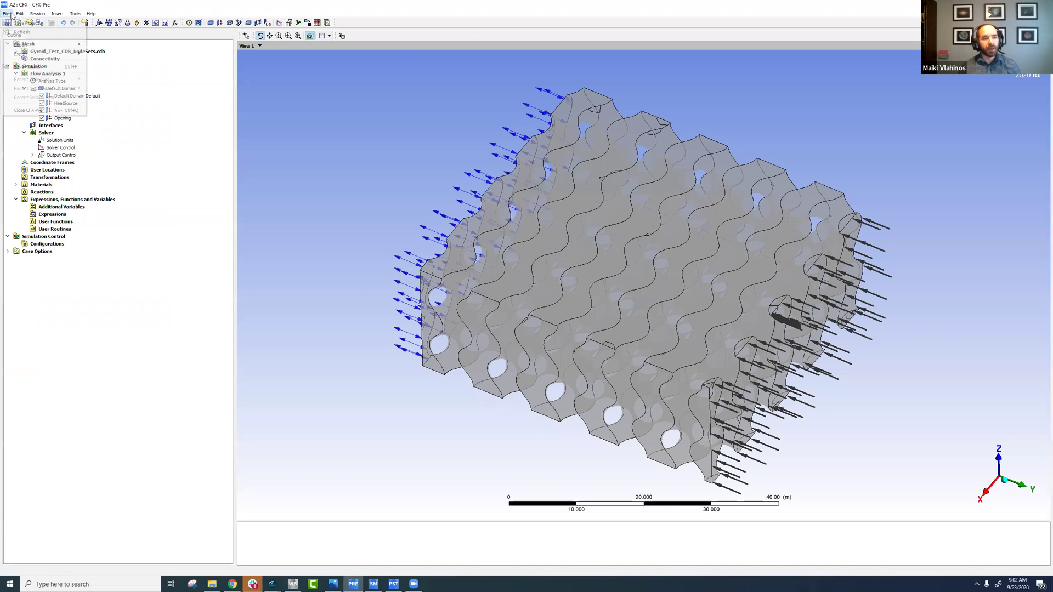
left_click(10, 14)
left_click(10, 14)
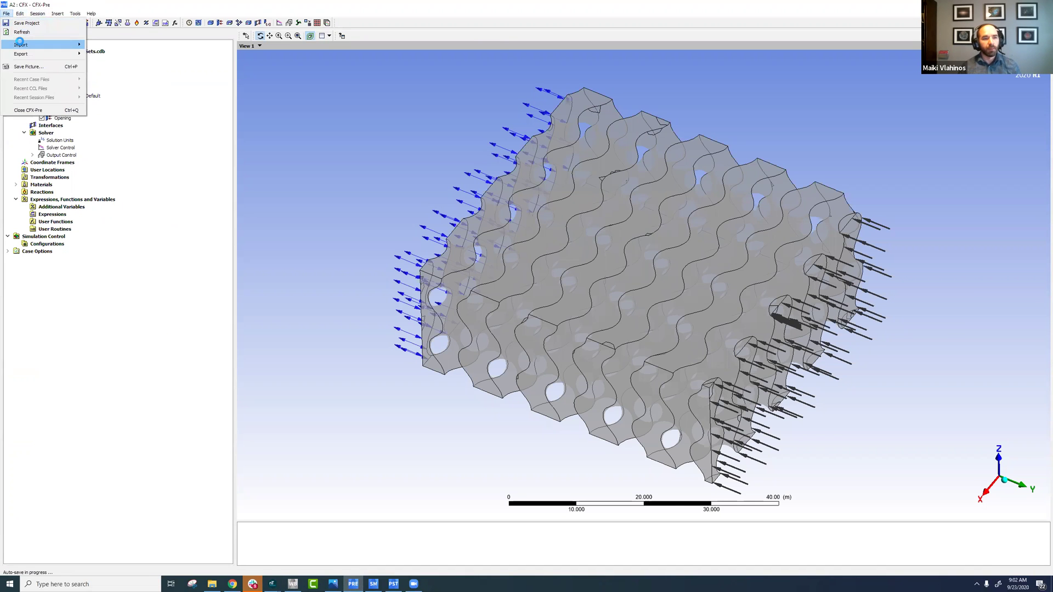
mouse_move(81, 43)
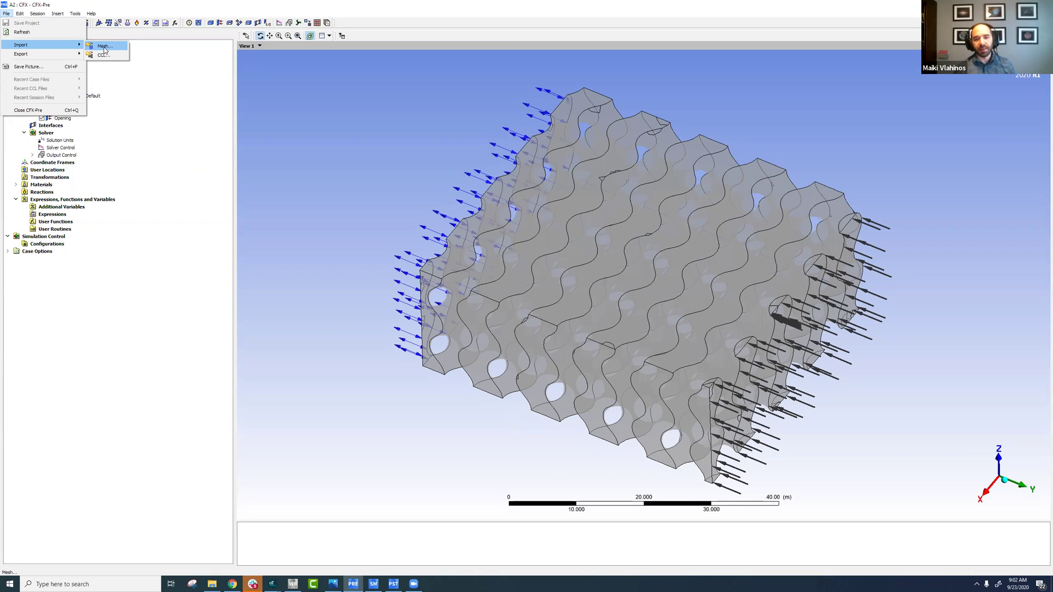
left_click(104, 46)
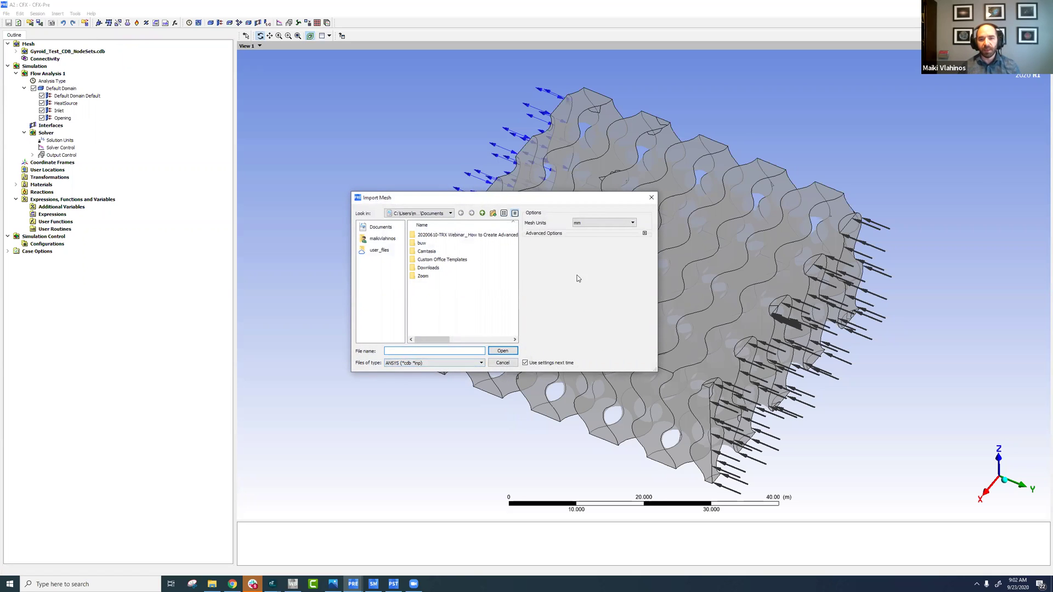
left_click(503, 363)
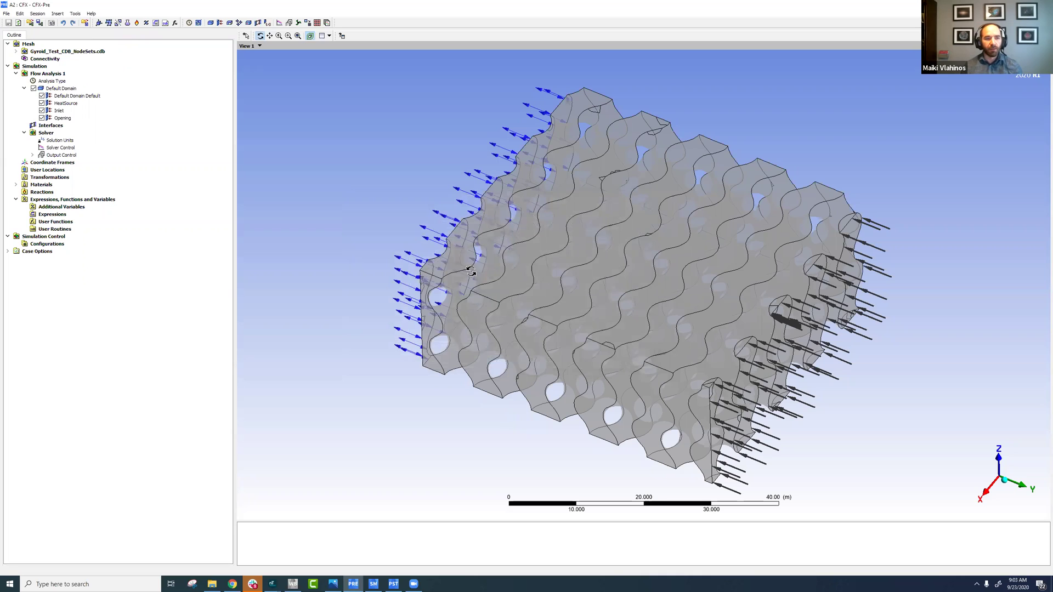
left_click(219, 23)
left_click(243, 58)
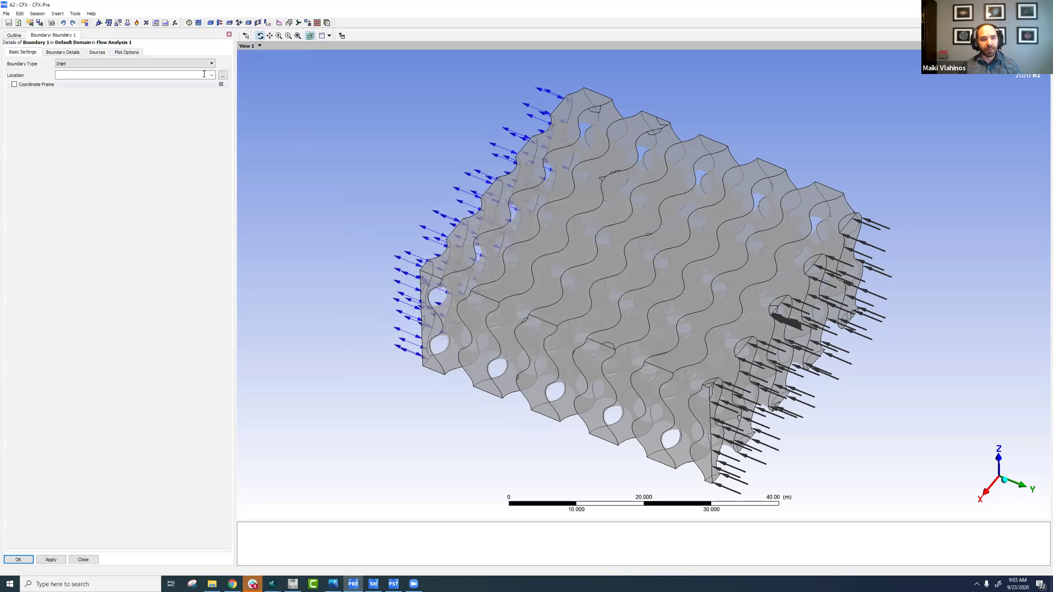
left_click(223, 76)
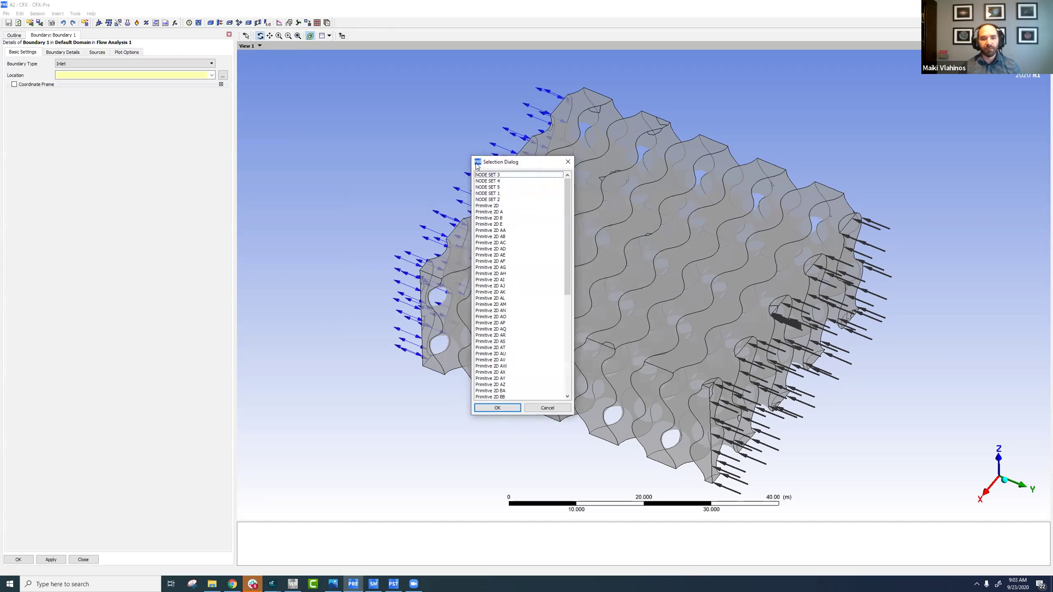
left_click_drag(293, 148, 290, 171)
left_click(800, 392)
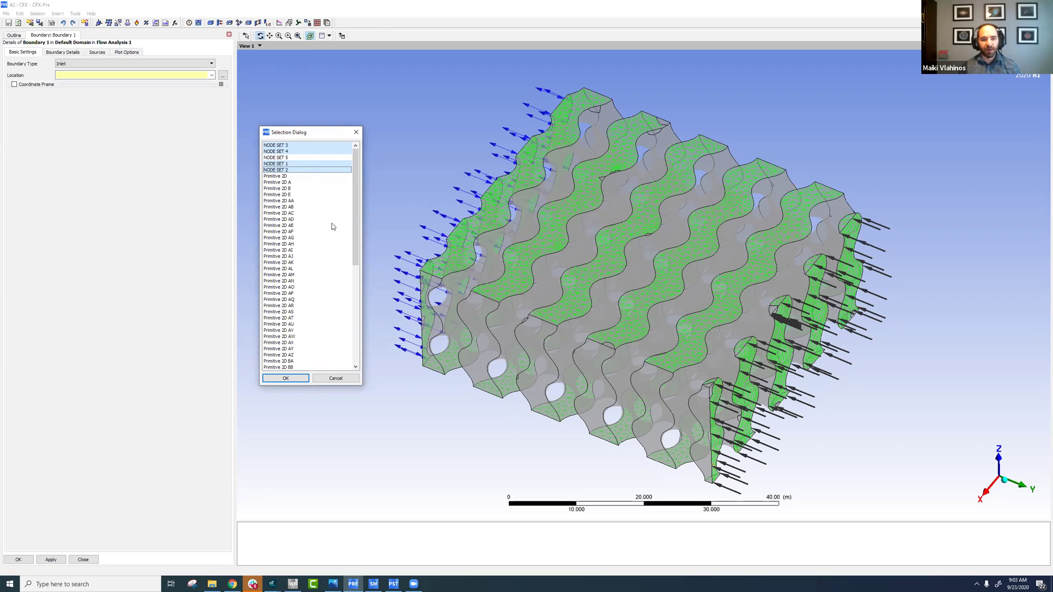
left_click(290, 158)
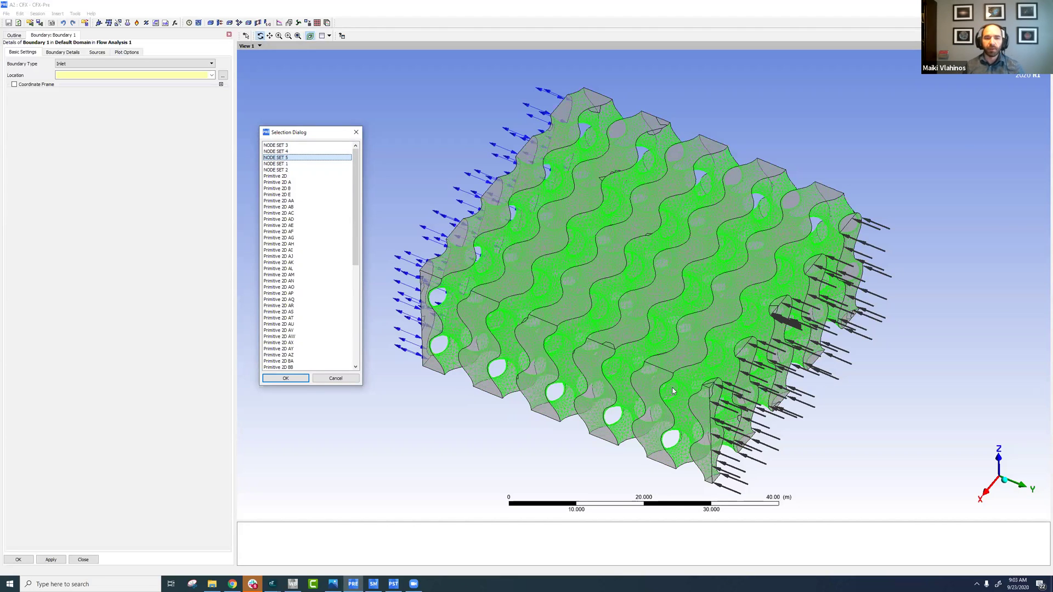
left_click(355, 379)
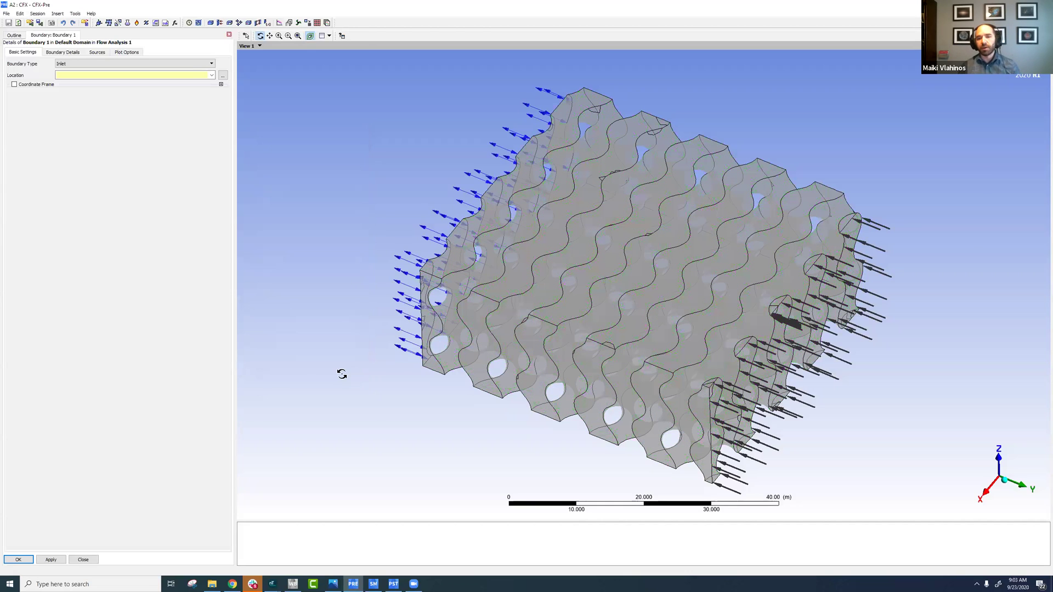
left_click(85, 560)
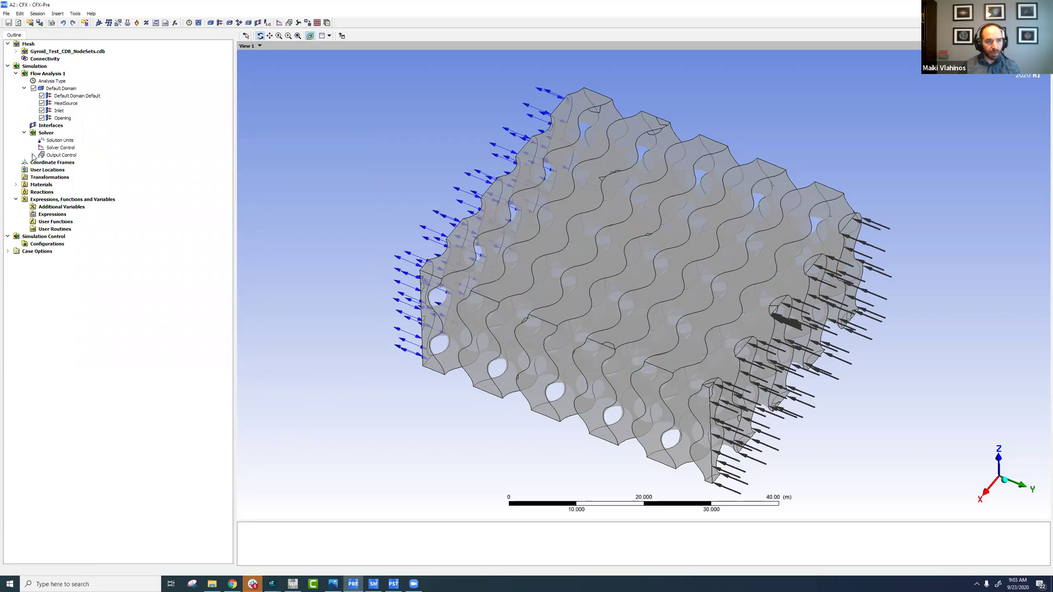
- Review the HTC monitor expression under Output Control, then switch to CFD-Post
left_click(33, 155)
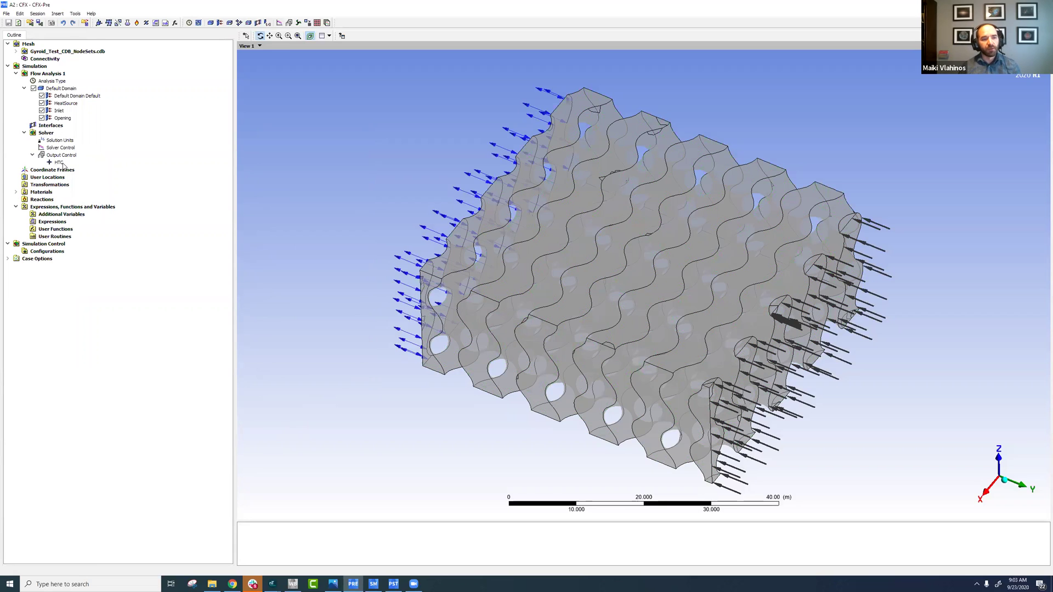
double_click(60, 163)
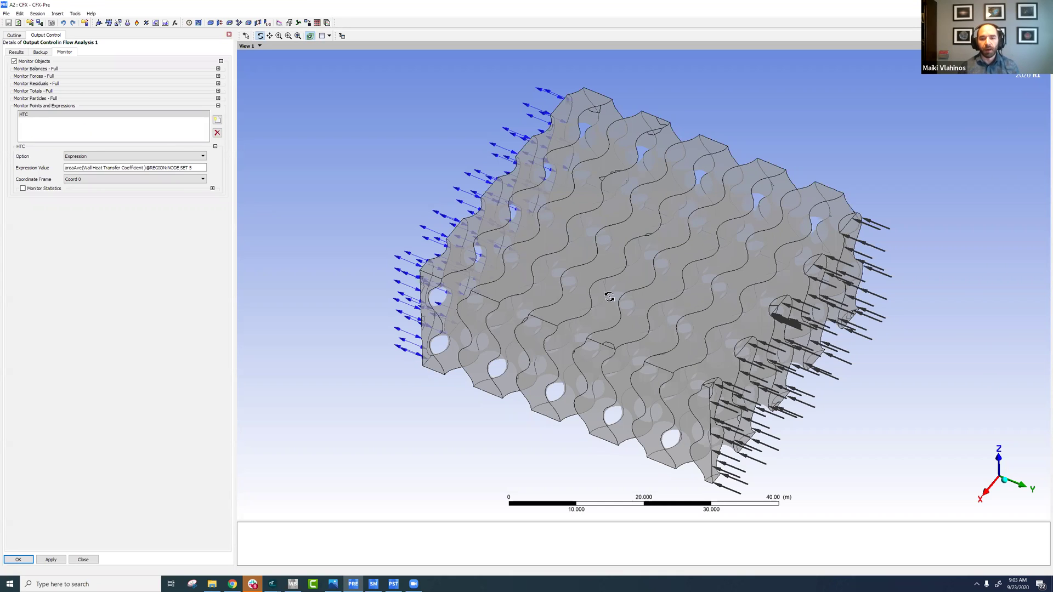
left_click(83, 560)
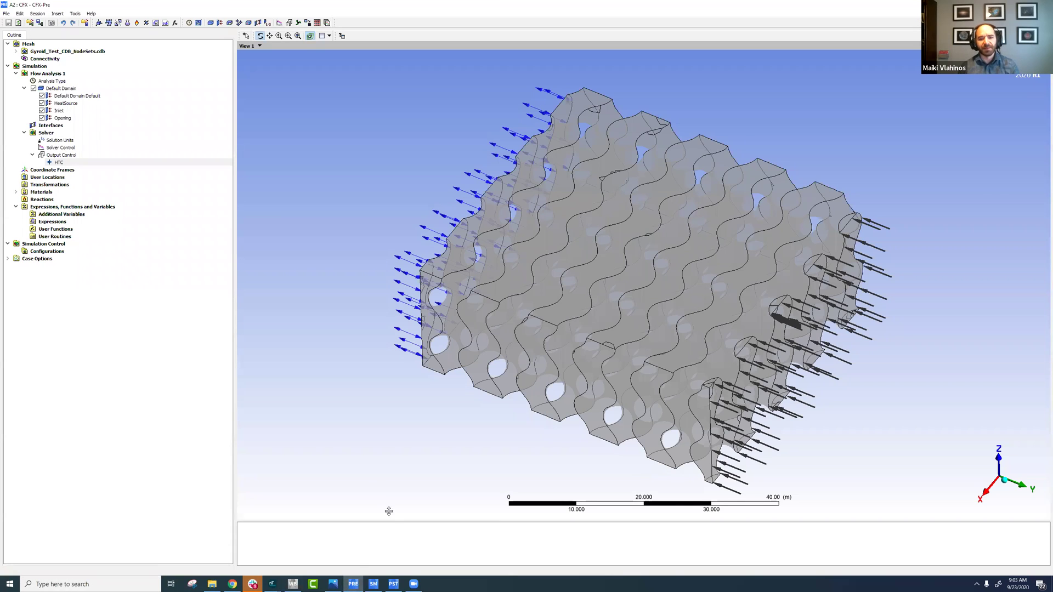
left_click(394, 582)
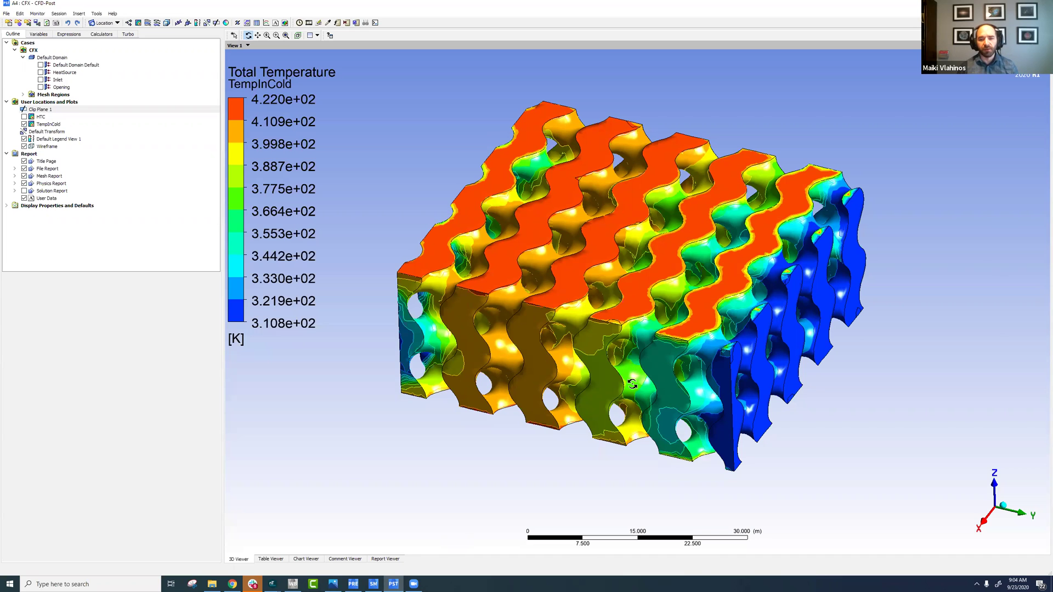
- Replace the TempInCold temperature contour with the HTC heat transfer coefficient contour
left_click_drag(632, 386, 671, 398)
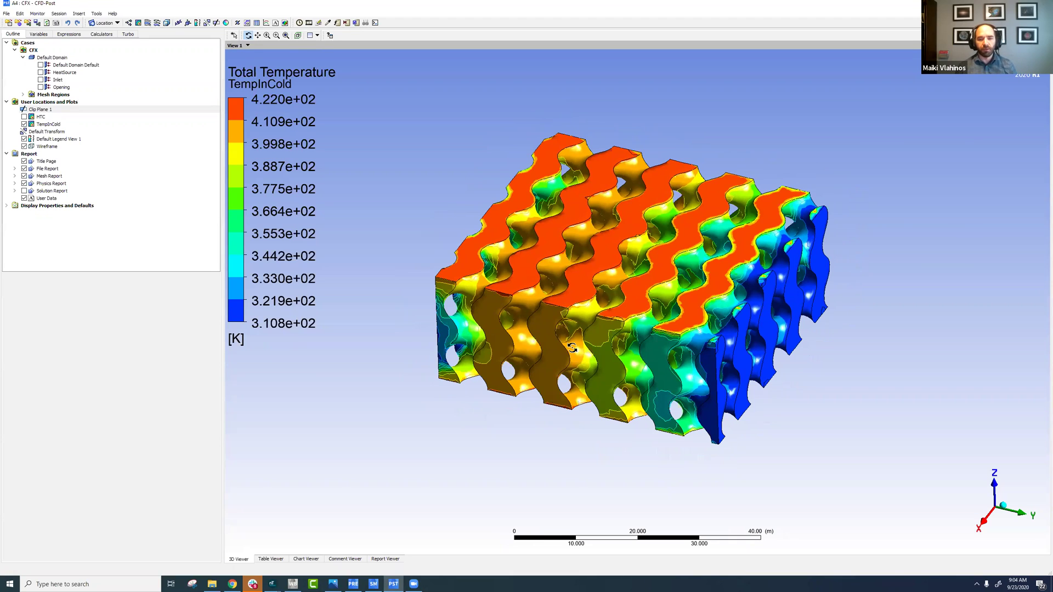
left_click(47, 125)
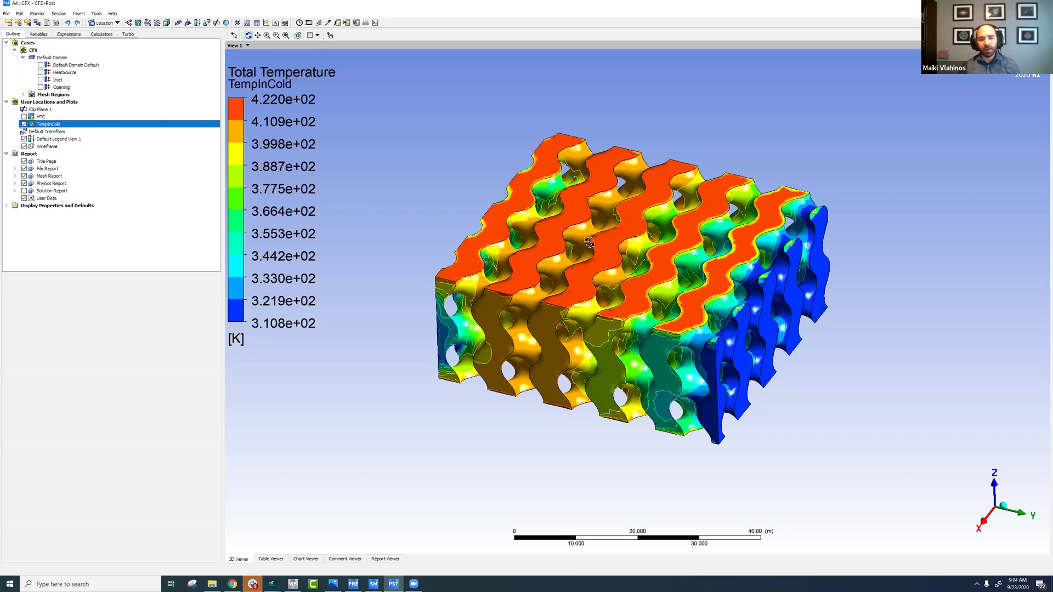
left_click(23, 124)
left_click(24, 116)
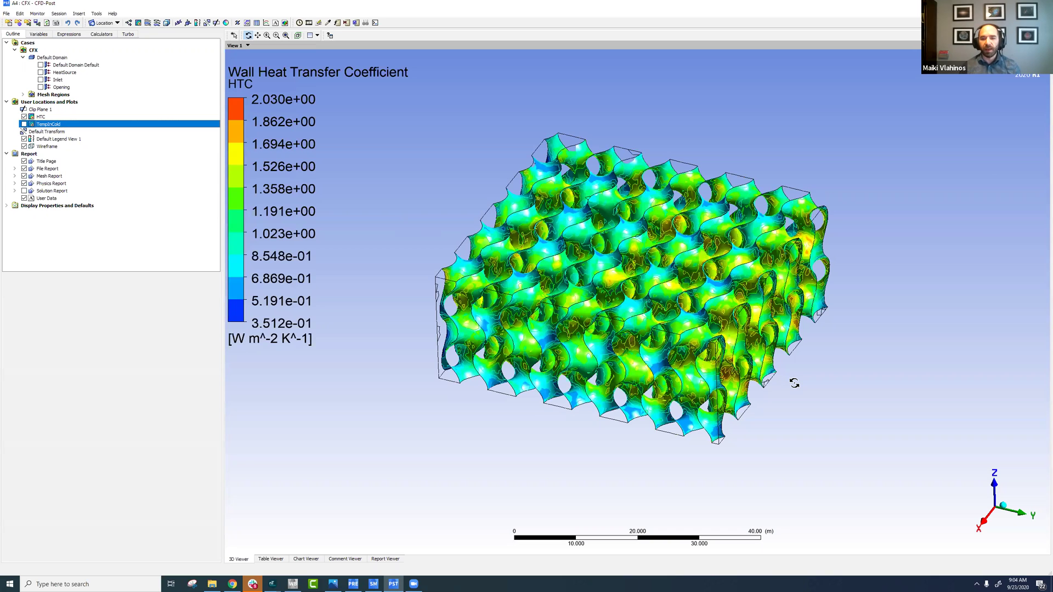
scroll(795, 362, "up", 3)
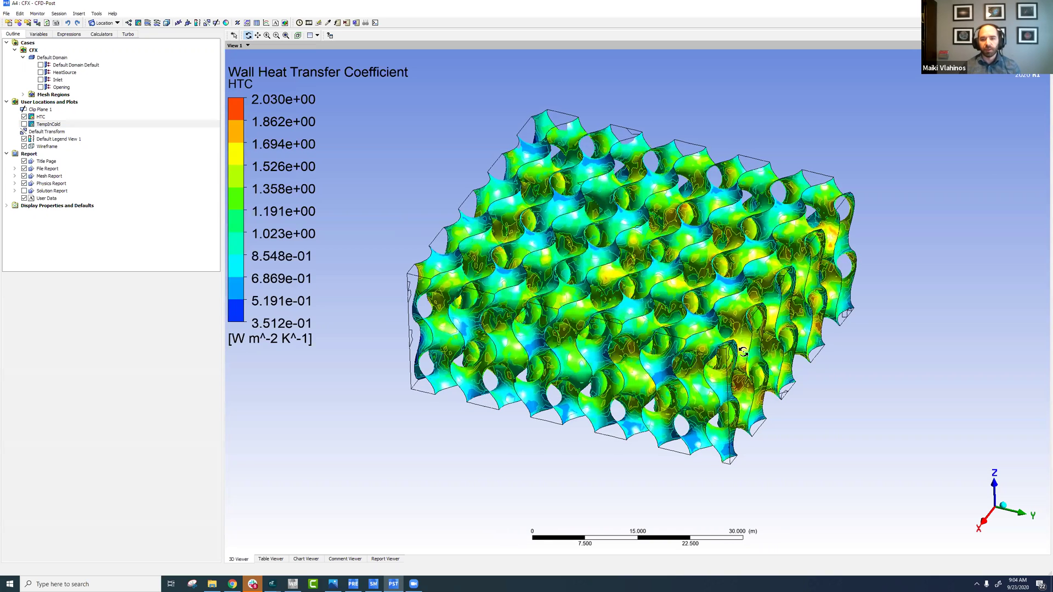
scroll(735, 354, "down", 3)
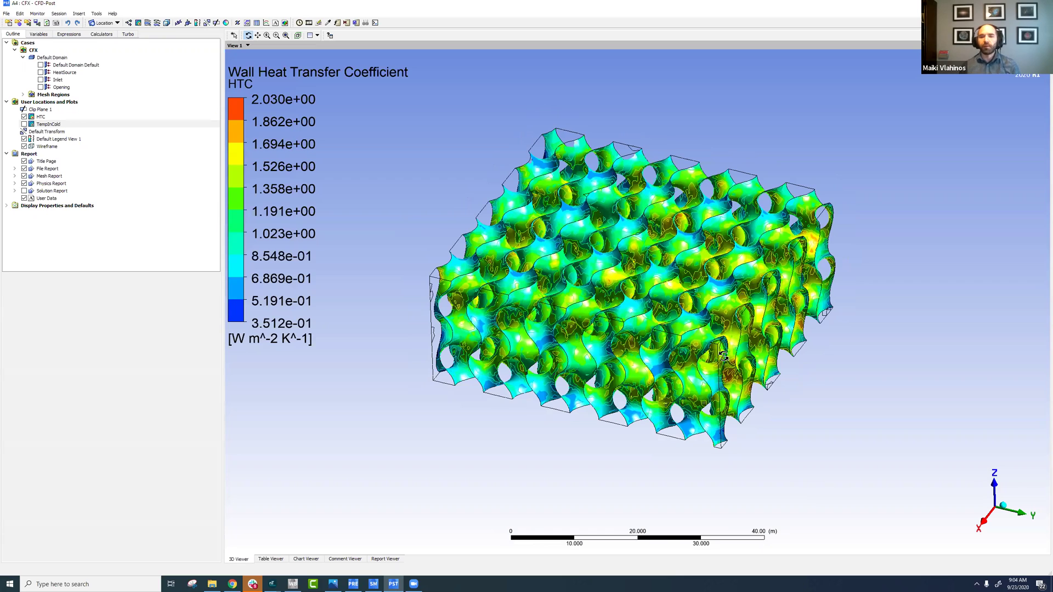